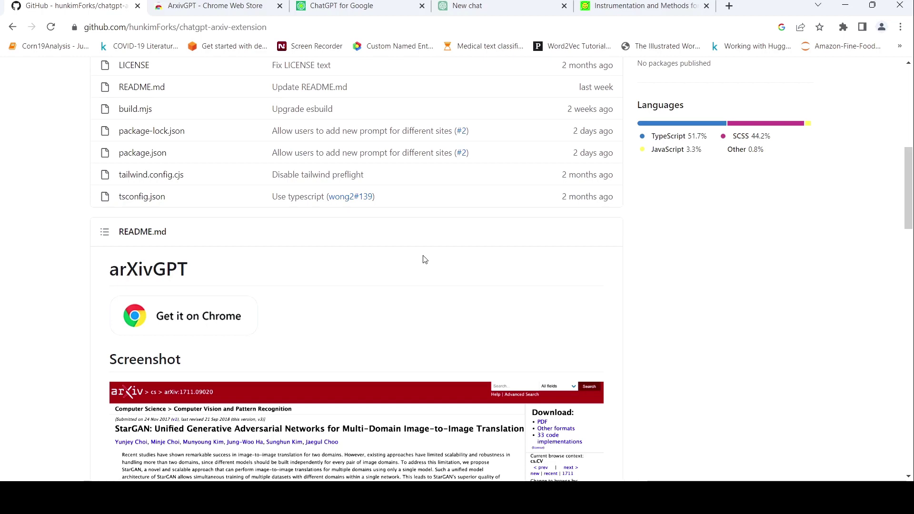
- Review the chatgpt-arxiv-extension README's custom prompt section, then view the ArxivGPT Web Store listing
scroll(425, 259, down, 3)
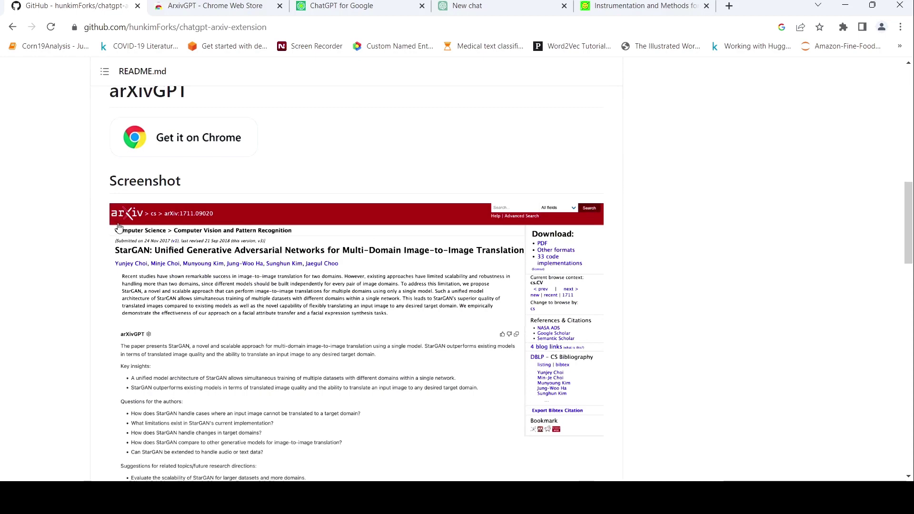
scroll(286, 291, down, 6)
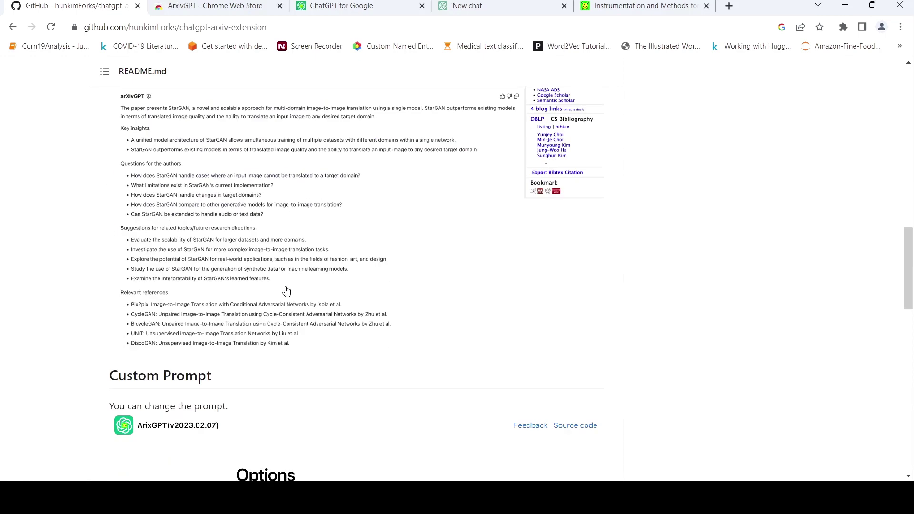
scroll(286, 292, down, 1)
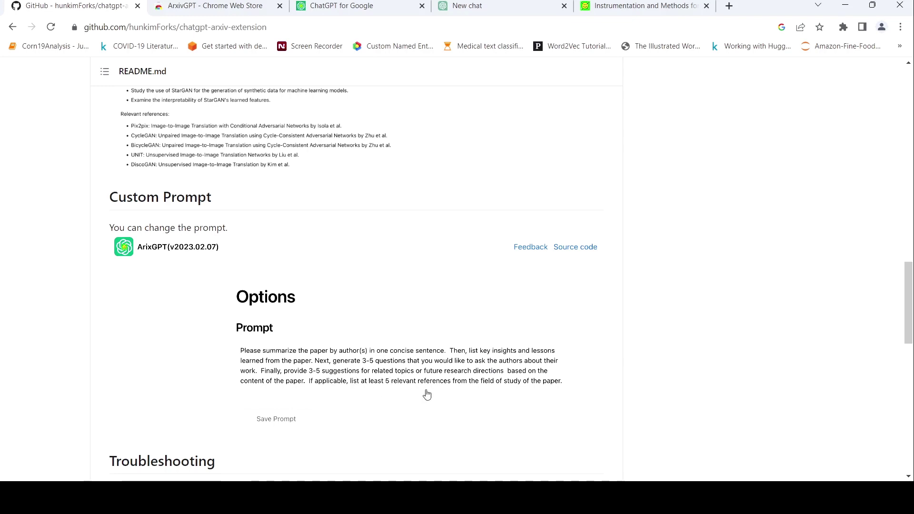
scroll(373, 299, up, 15)
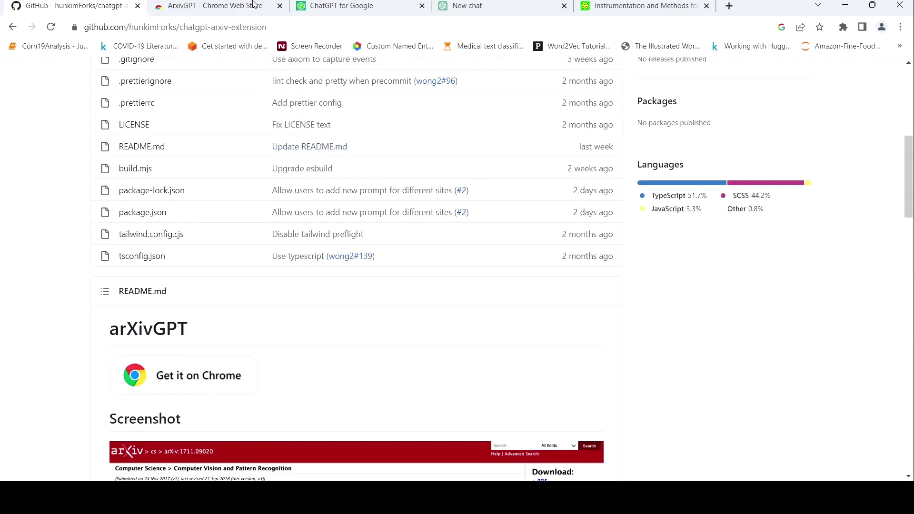
click(234, 6)
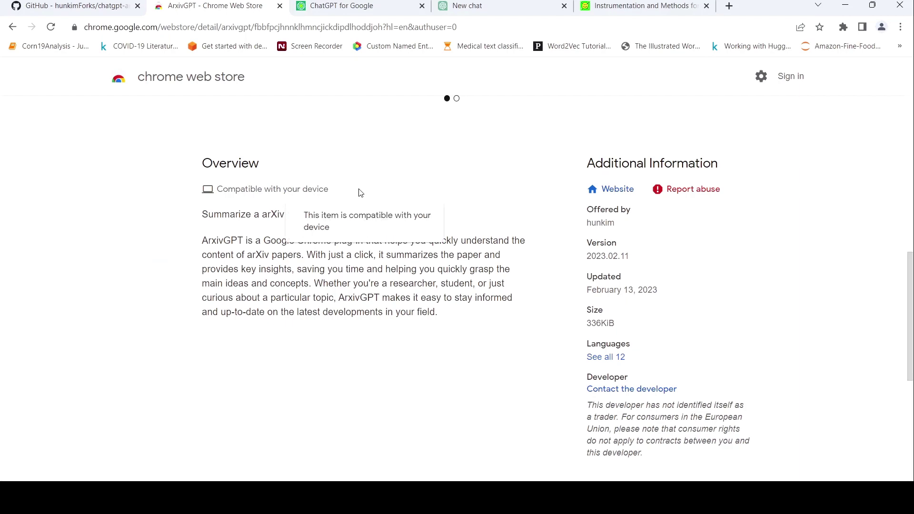
- Open the ArxivGPT options, check the OpenAI API provider, and keep ChatGPT Webapp selected
click(357, 7)
scroll(492, 233, down, 1)
scroll(492, 232, down, 3)
scroll(490, 233, up, 4)
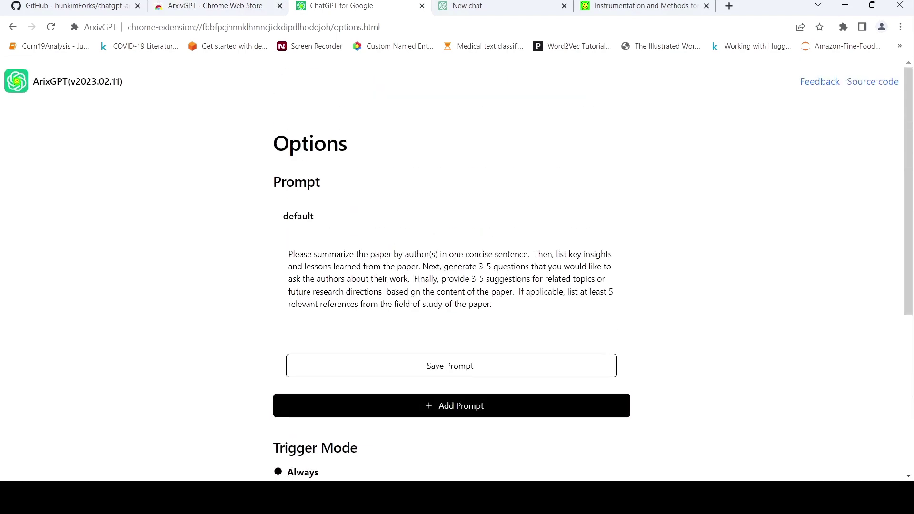
scroll(332, 294, down, 4)
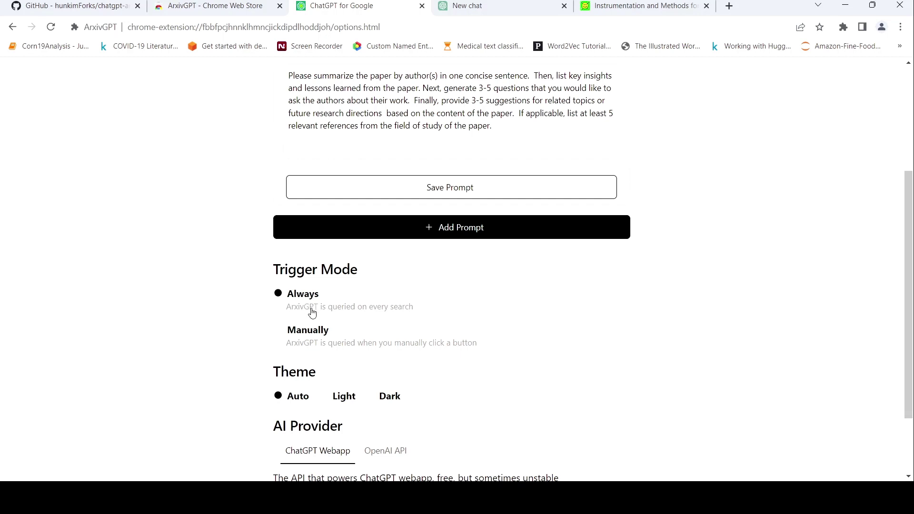
scroll(645, 310, down, 2)
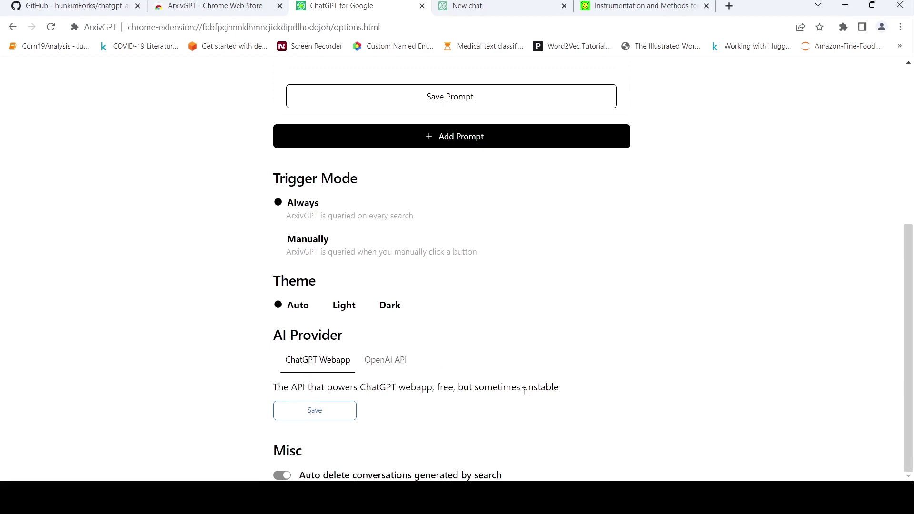
click(371, 364)
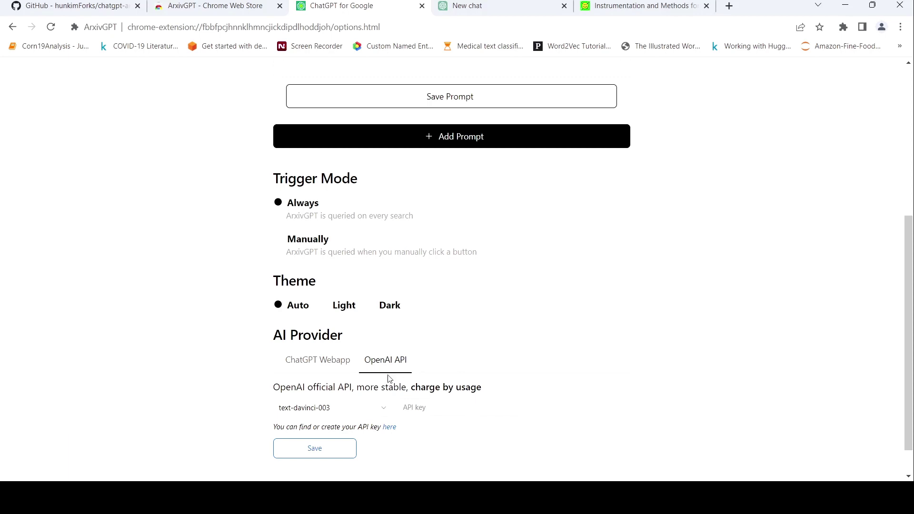
click(326, 361)
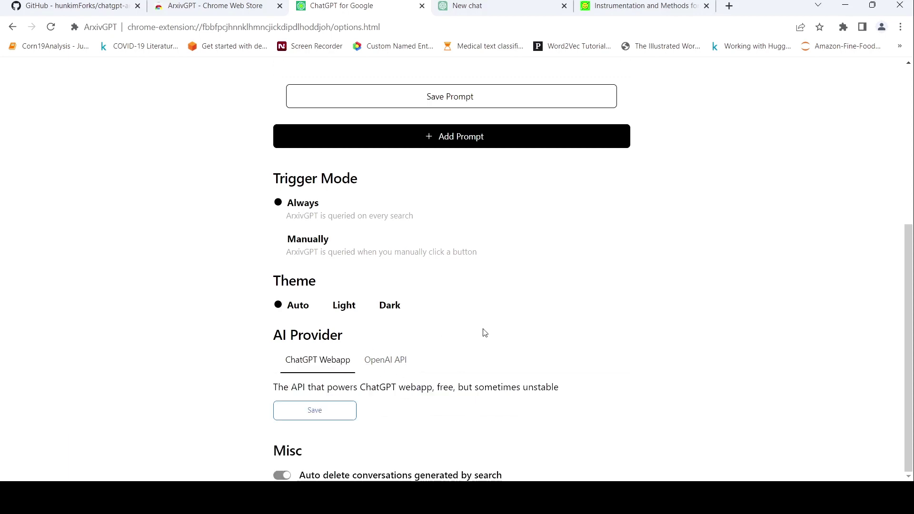
- Search arXiv for 'BLIP 2' so the BLIP-2 paper arXiv:2301.12597 is listed first
click(499, 13)
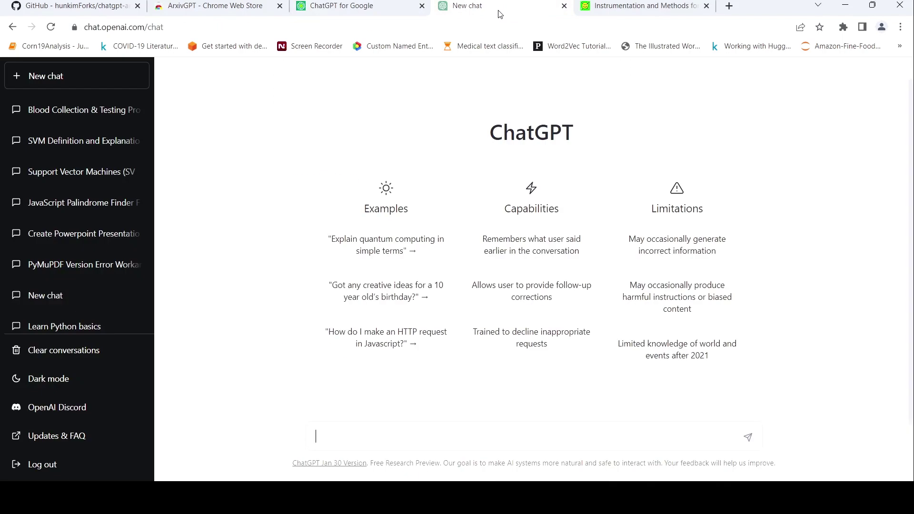
click(628, 5)
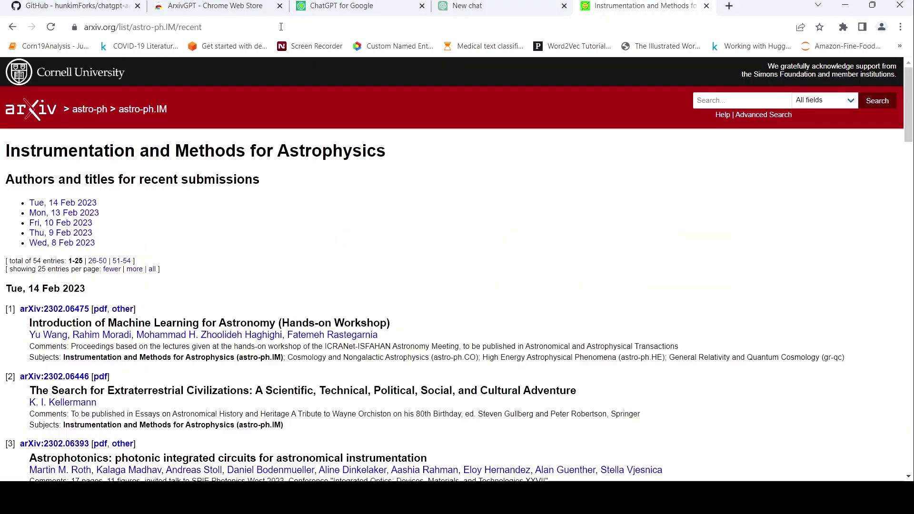
click(715, 102)
text(BLIP 2)
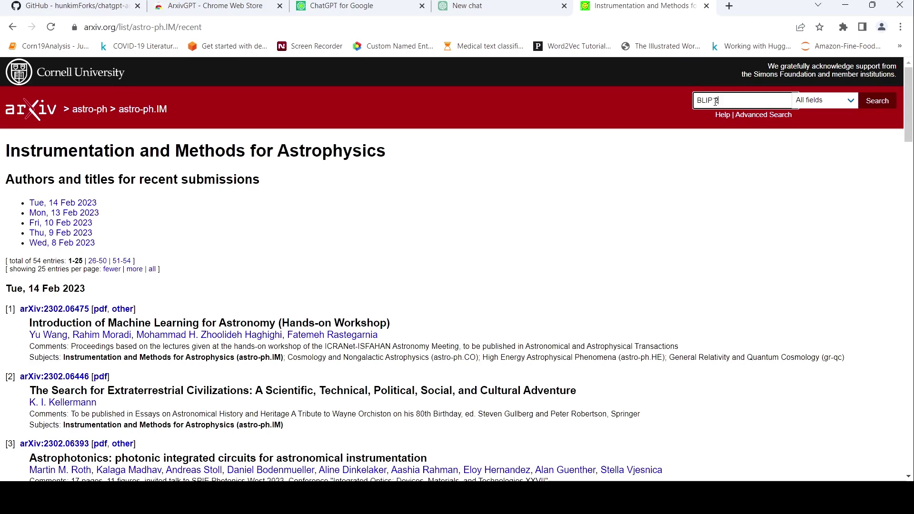
key(Return)
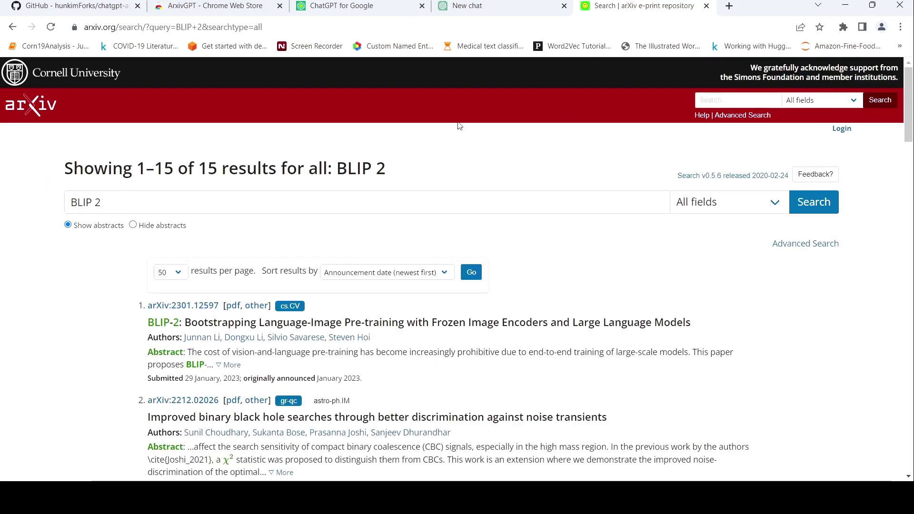
scroll(461, 251, down, 3)
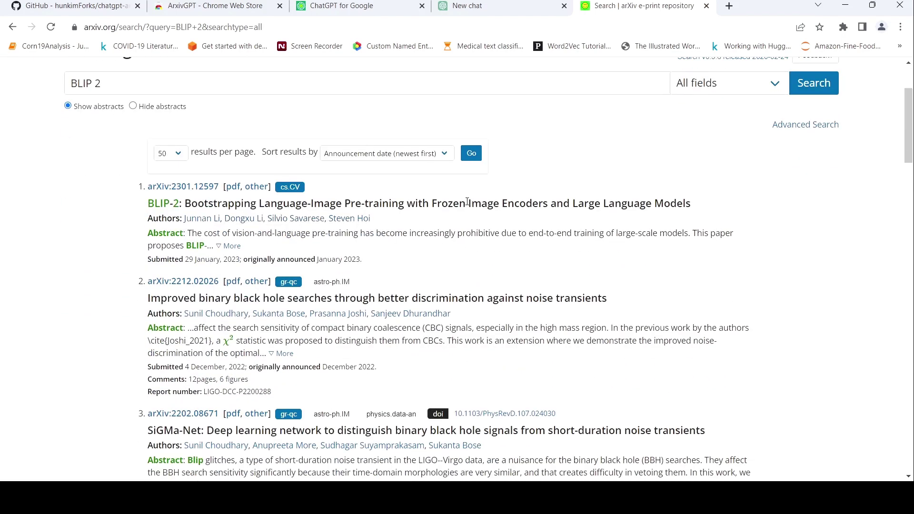
- Open the BLIP-2 abstract page arXiv:2301.12597 and glance at the ArxivGPT options
click(196, 188)
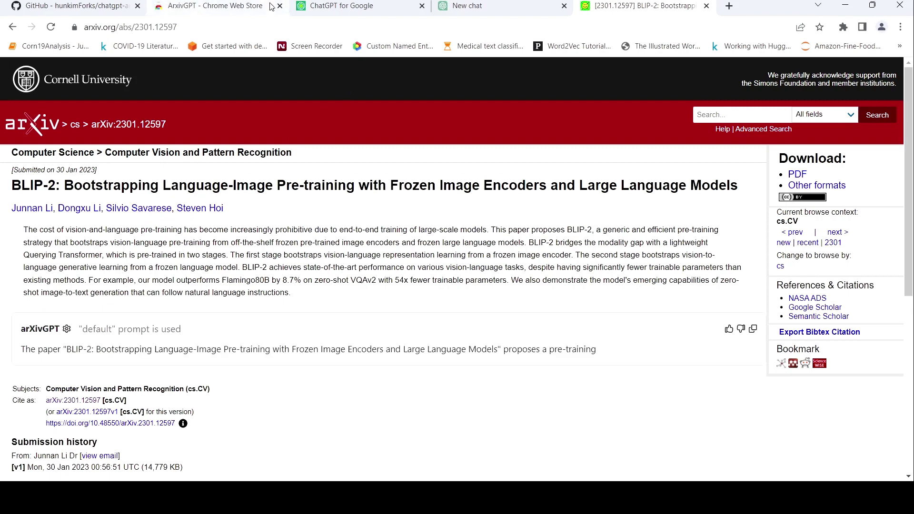
click(327, 8)
scroll(375, 217, up, 5)
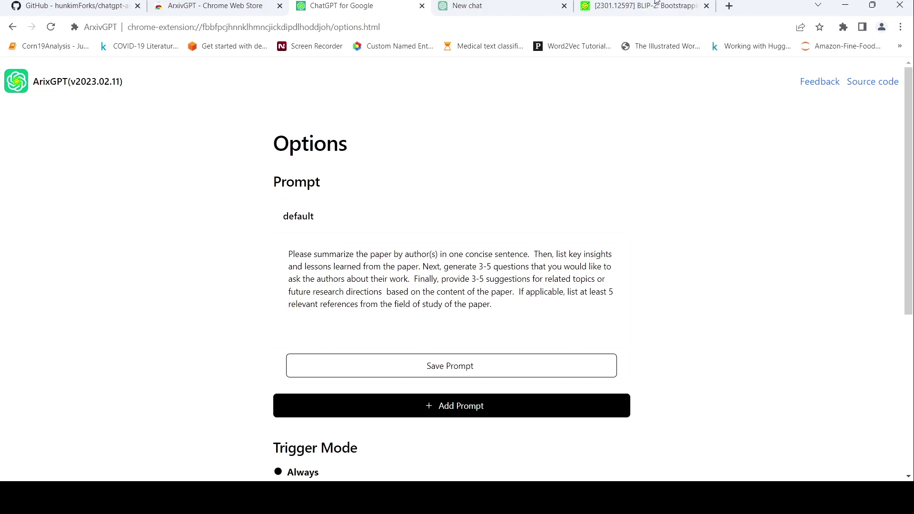
- Read the generated arXivGPT summary with key insights, author questions and related topics
click(620, 5)
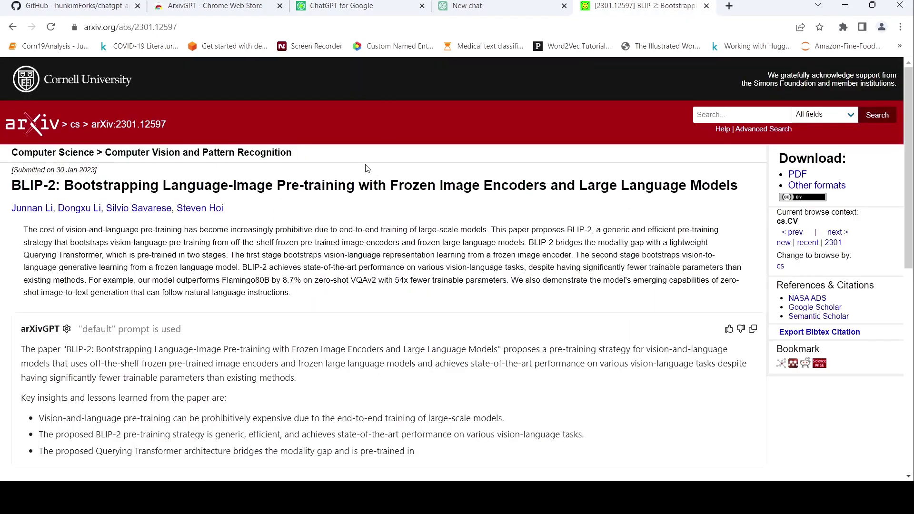
scroll(204, 231, down, 4)
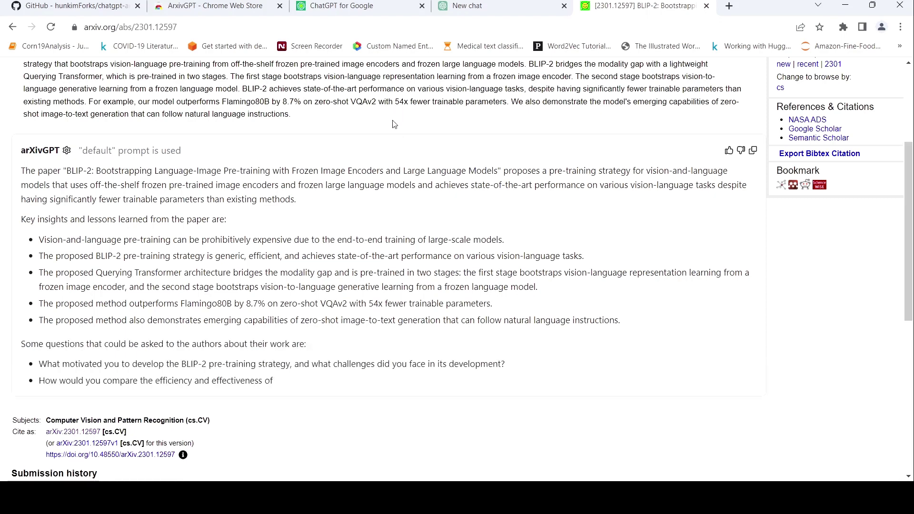
scroll(393, 128, up, 2)
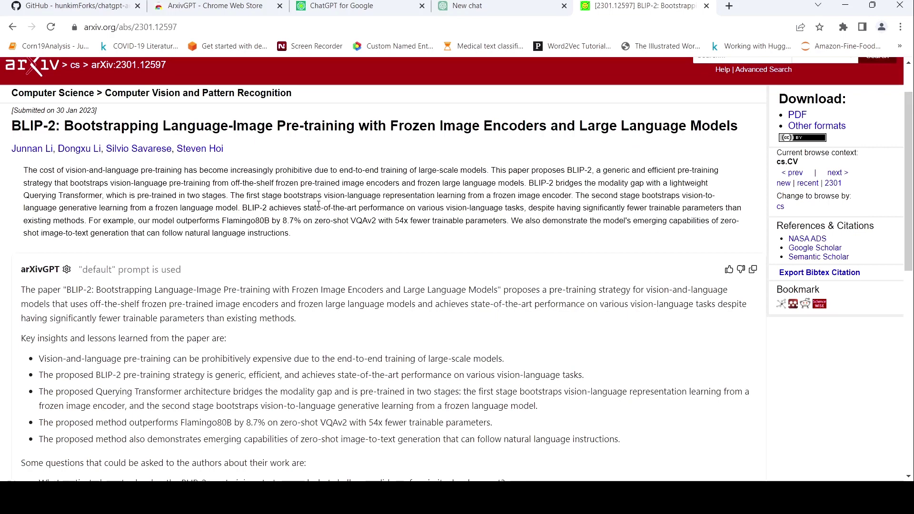
scroll(318, 205, down, 2)
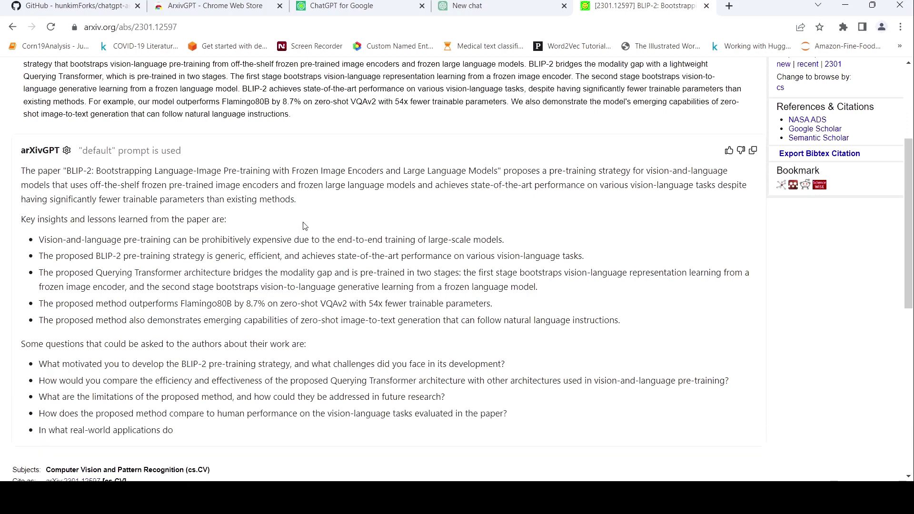
scroll(305, 226, down, 3)
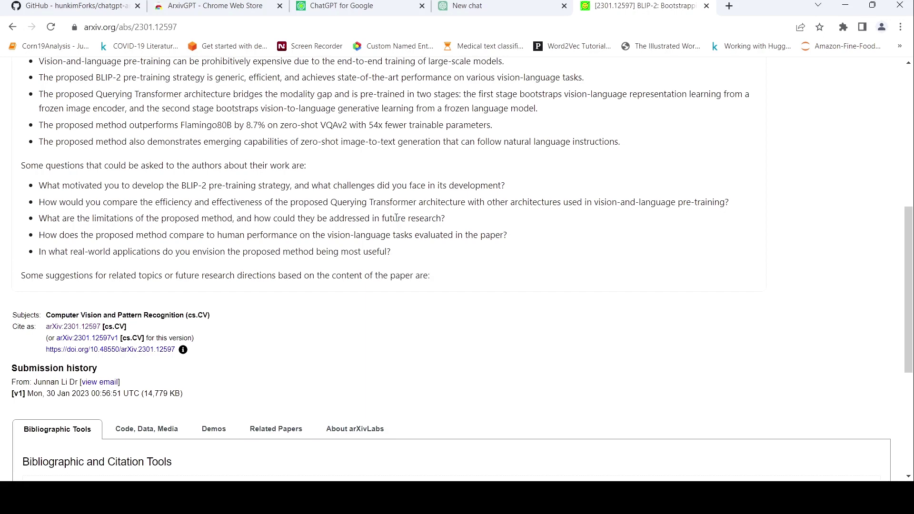
scroll(320, 135, up, 4)
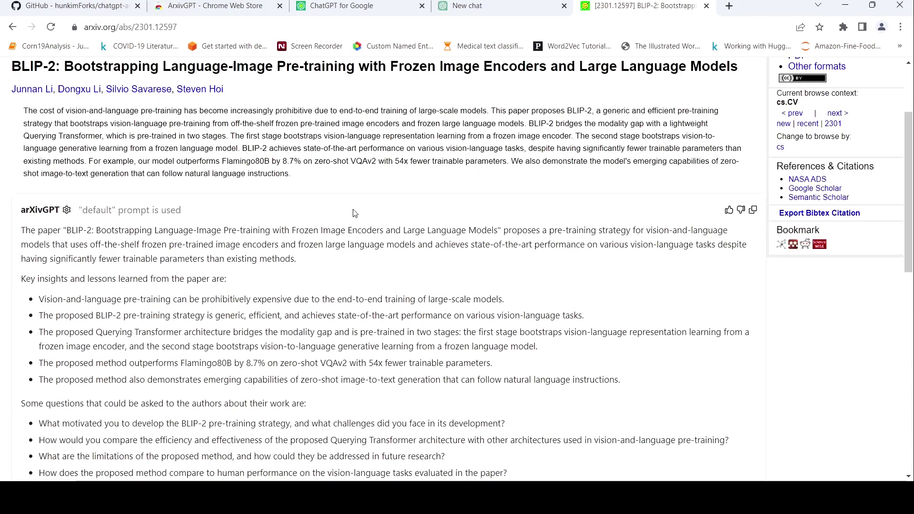
- Read the finished BLIP-2 summary down to its suggestions and references
scroll(341, 199, down, 3)
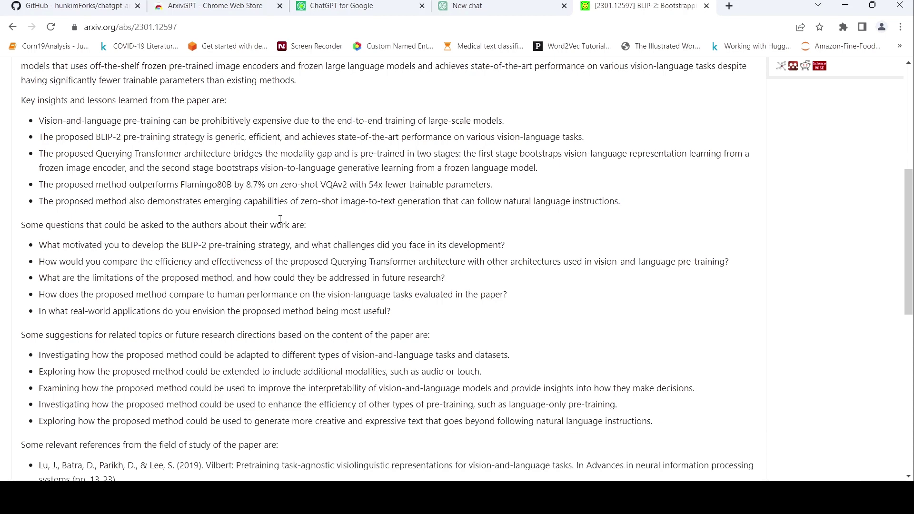
scroll(280, 219, down, 1)
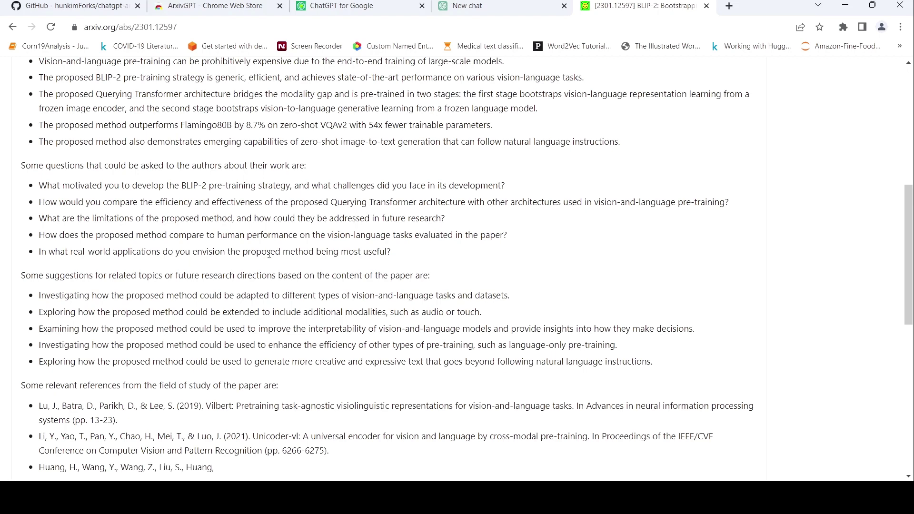
scroll(257, 255, down, 3)
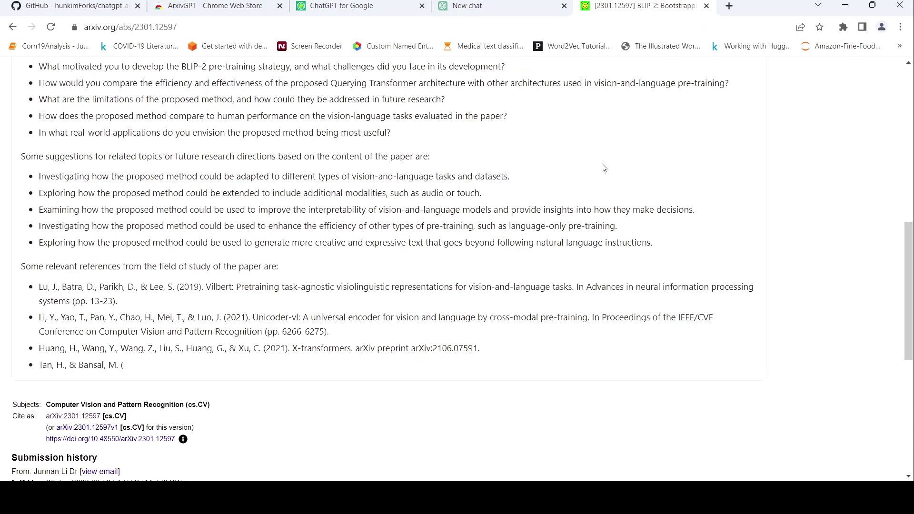
scroll(461, 185, up, 5)
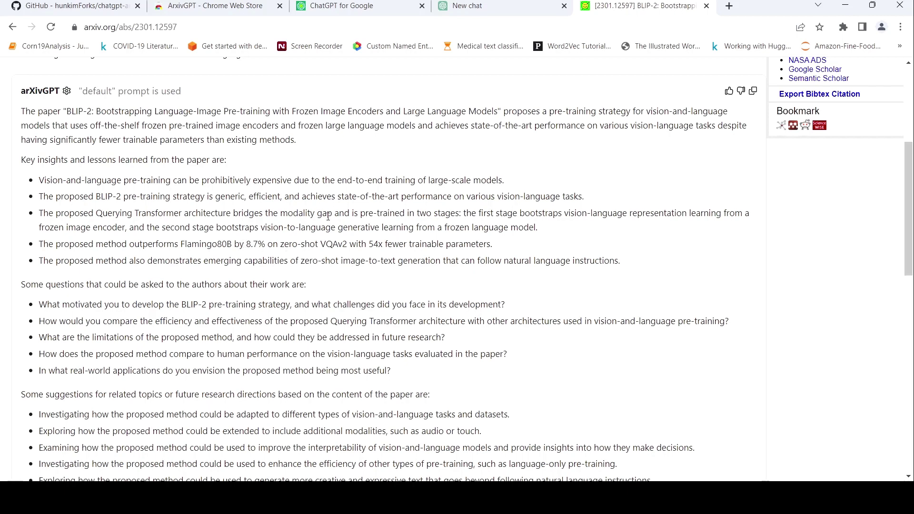
scroll(295, 206, down, 5)
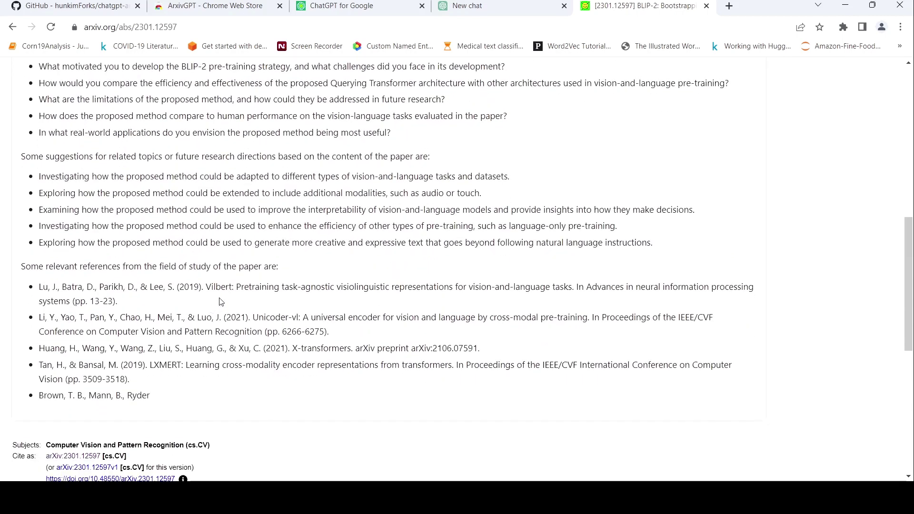
scroll(270, 256, up, 12)
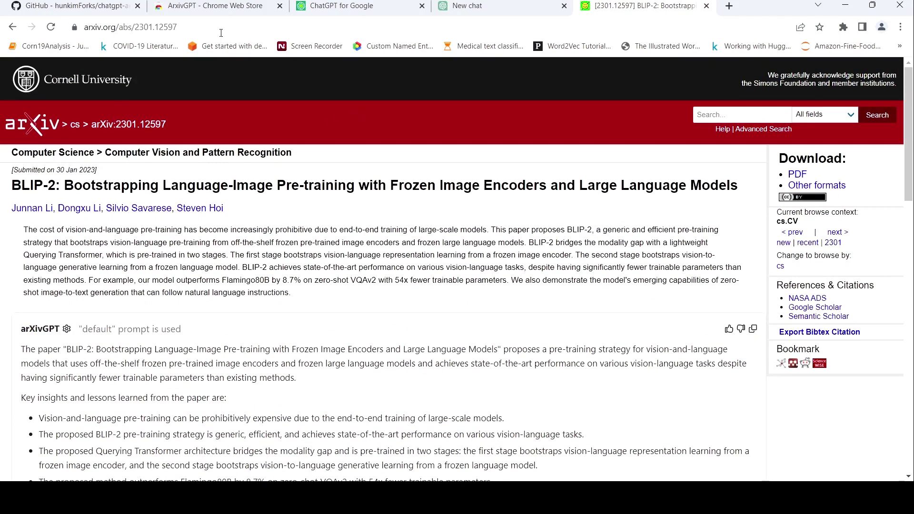
- Return to the ArxivGPT options page showing the default prompt text
click(213, 6)
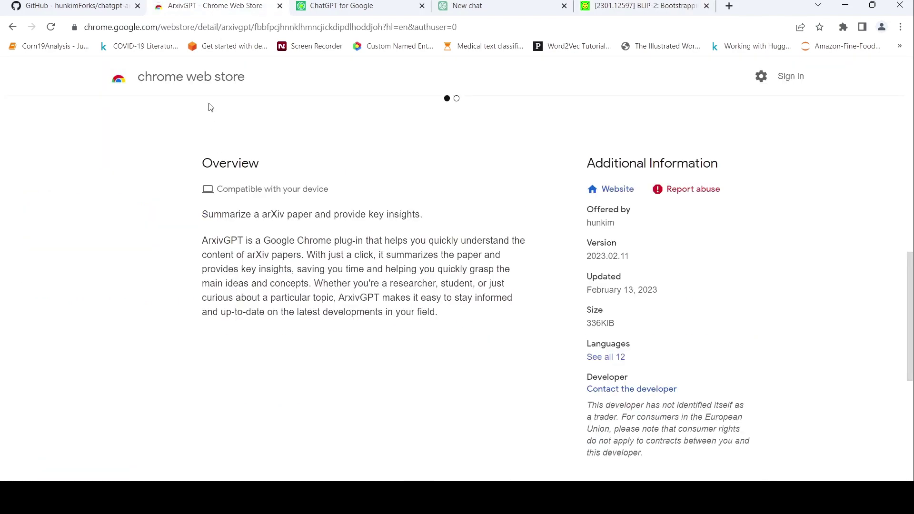
scroll(327, 211, up, 5)
click(357, 6)
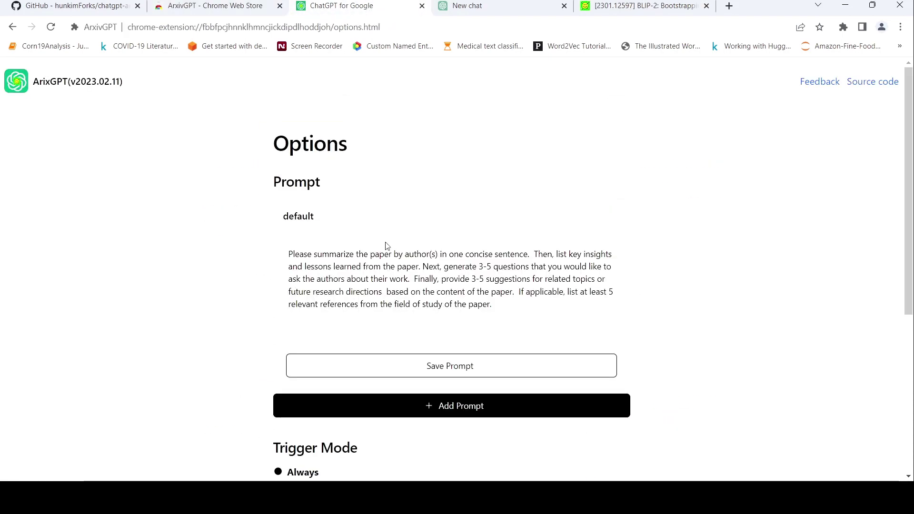
- Close the BLIP-2 paper tab and load arxiv.org in a new tab
click(640, 4)
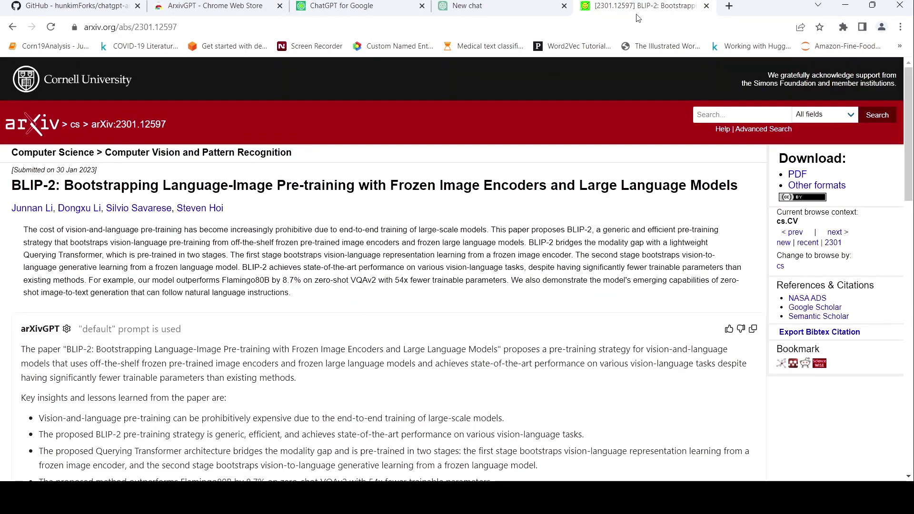
click(707, 5)
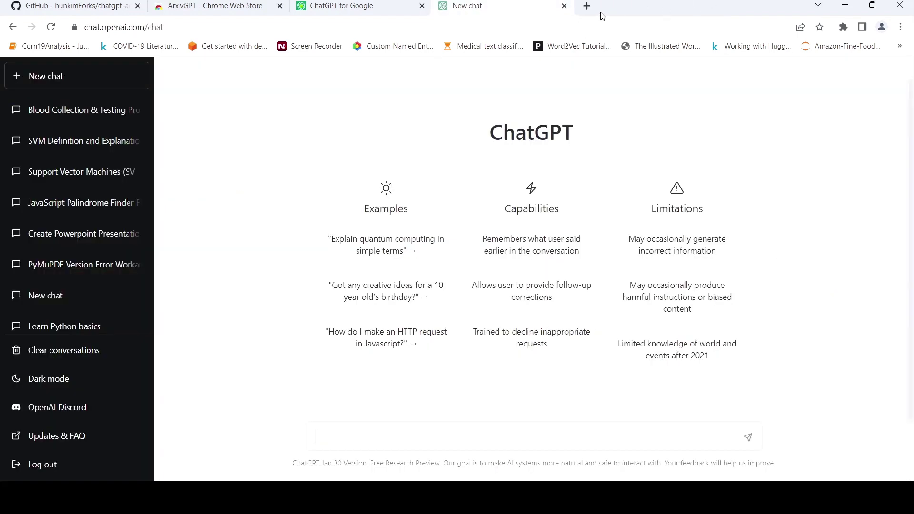
click(587, 6)
text(a)
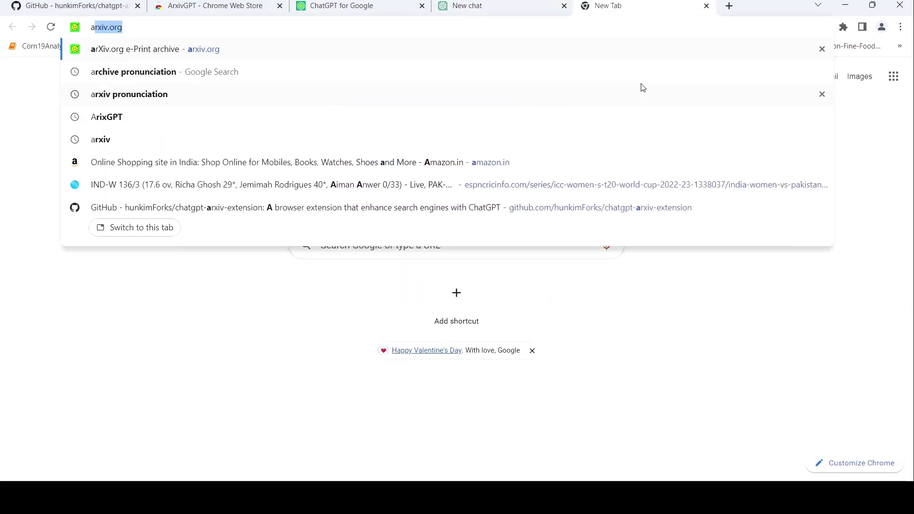
text(rxiv)
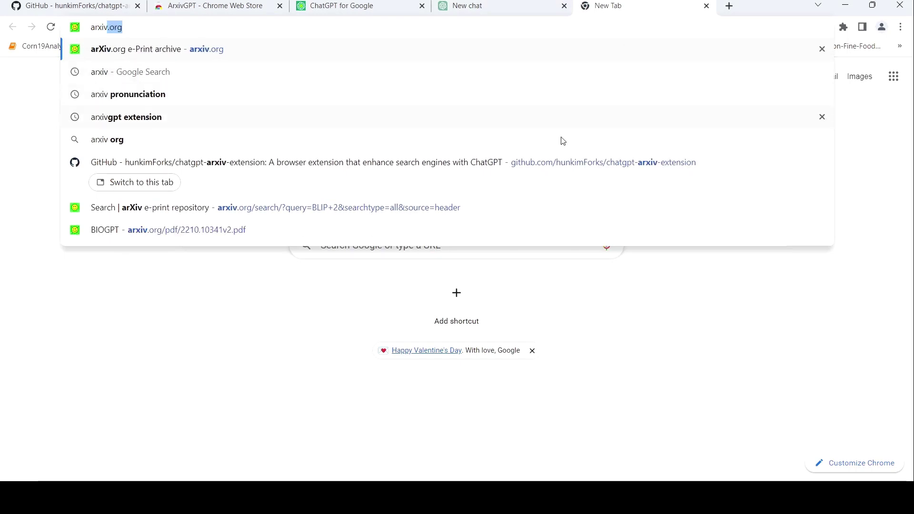
key(Return)
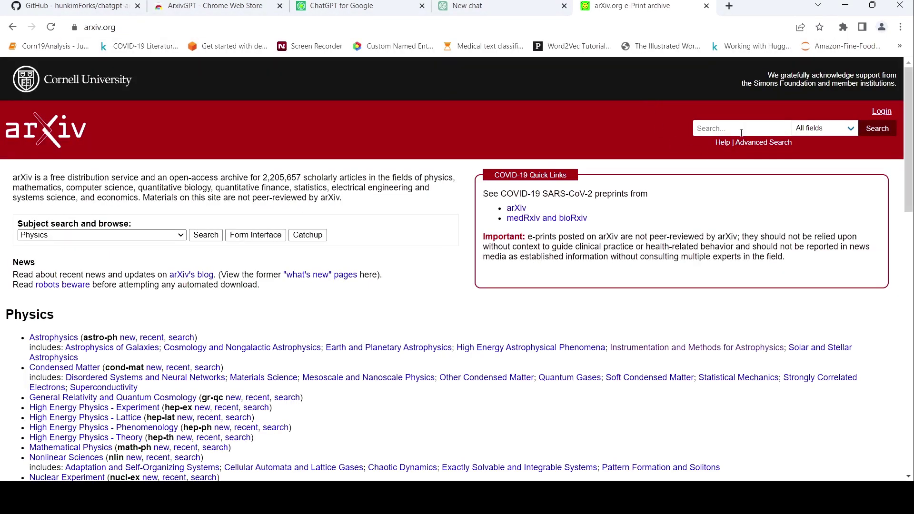
- Search arXiv for 'BLIP 2'
click(741, 133)
text(BLIP 2)
click(877, 128)
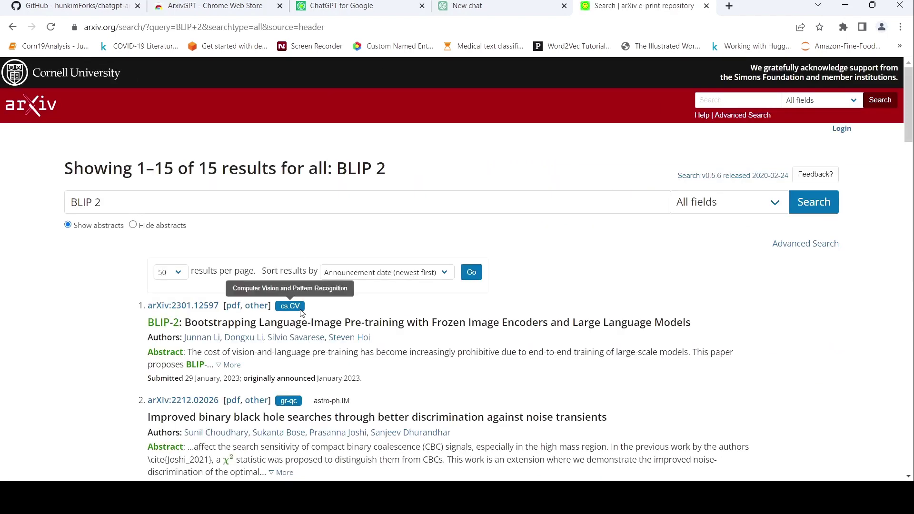
- Open the BLIP-2 abstract and watch the new default-prompt summary stream in
click(163, 315)
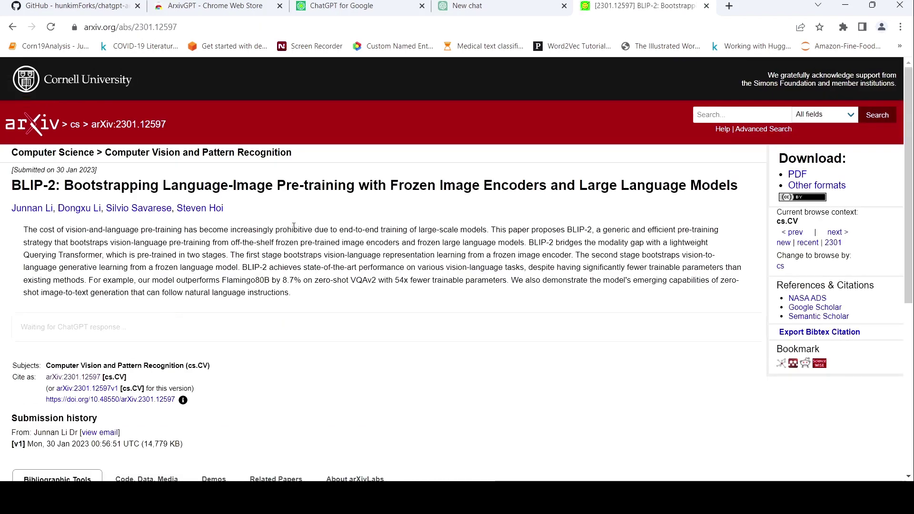
scroll(152, 223, down, 3)
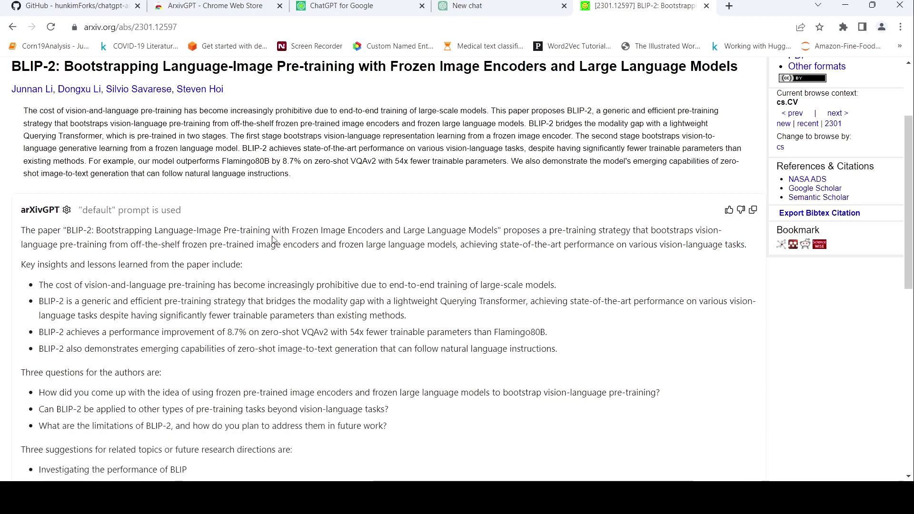
- Set ArxivGPT's Trigger Mode to Manually in the options page
click(350, 13)
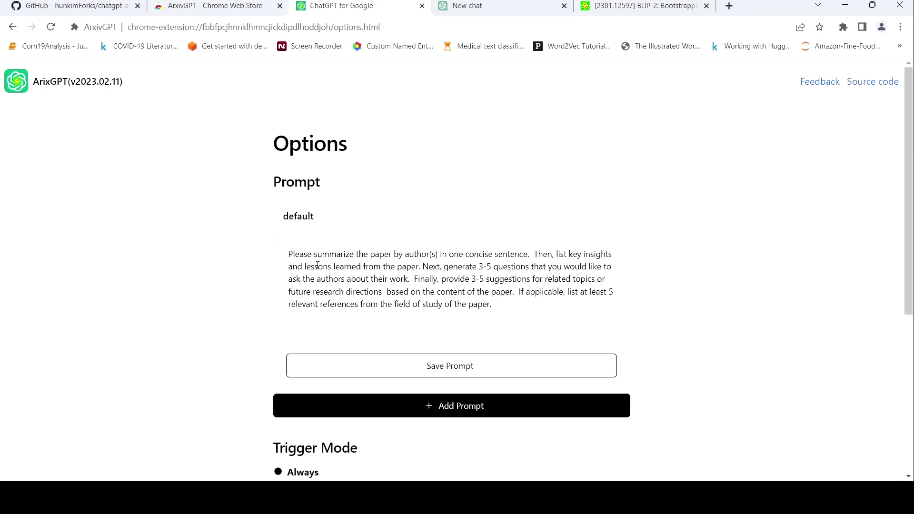
scroll(405, 250, down, 3)
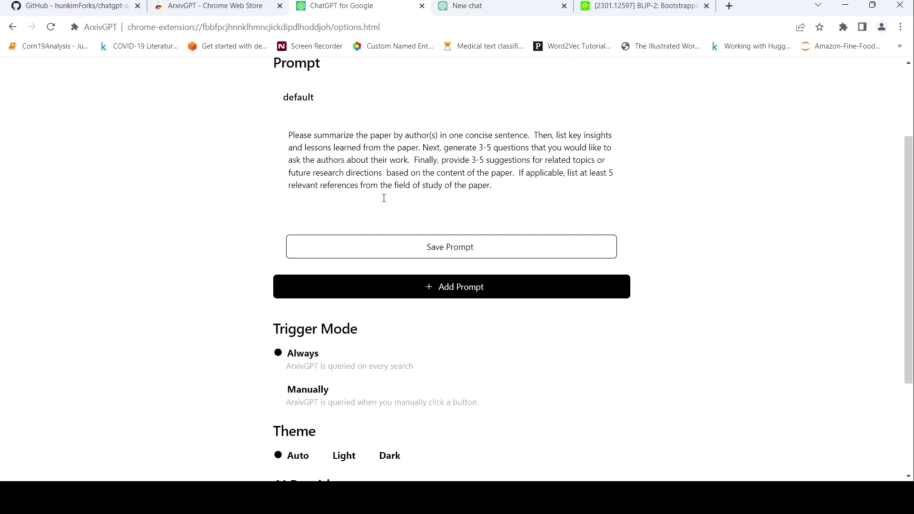
click(279, 397)
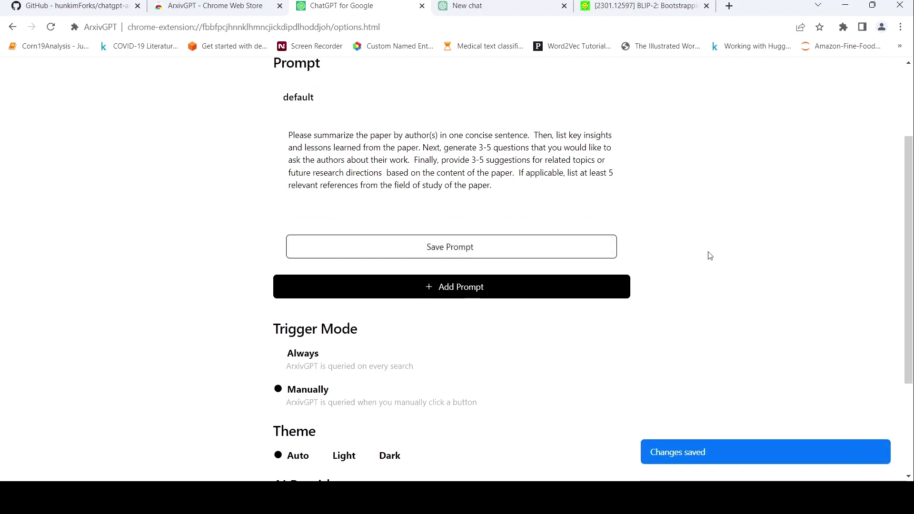
- Glance at the BLIP-2 paper and Web Store listing, then return to the options
click(622, 7)
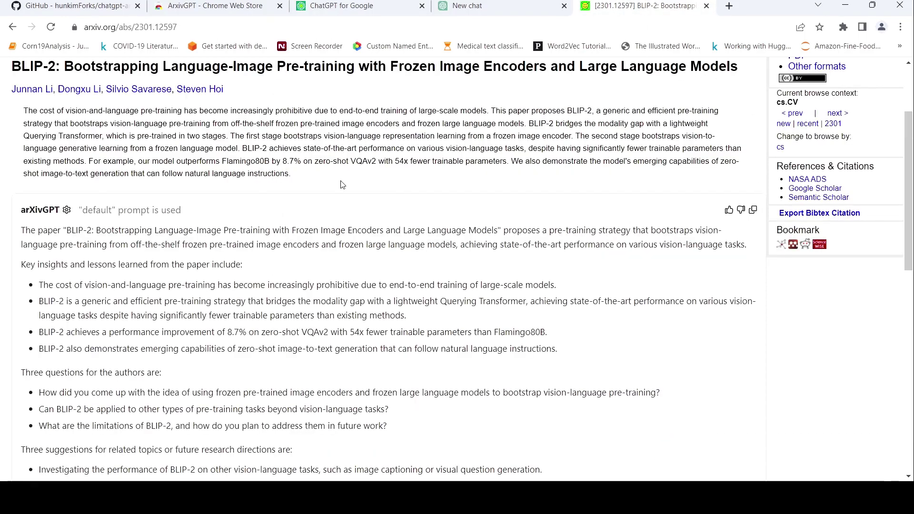
scroll(365, 226, down, 8)
scroll(365, 228, up, 10)
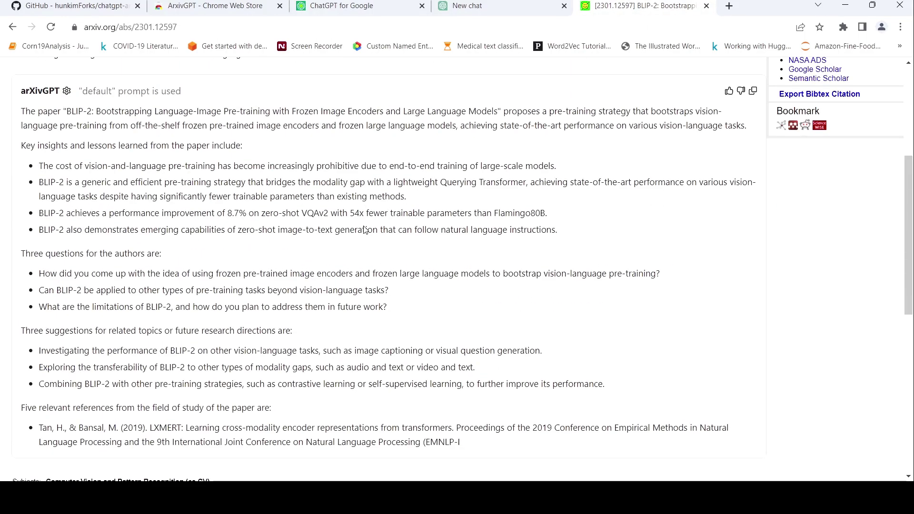
click(215, 13)
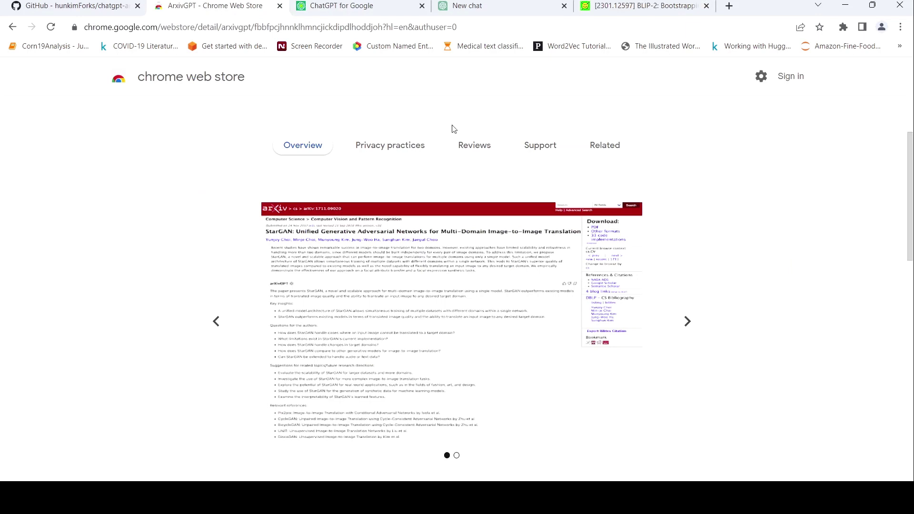
click(374, 10)
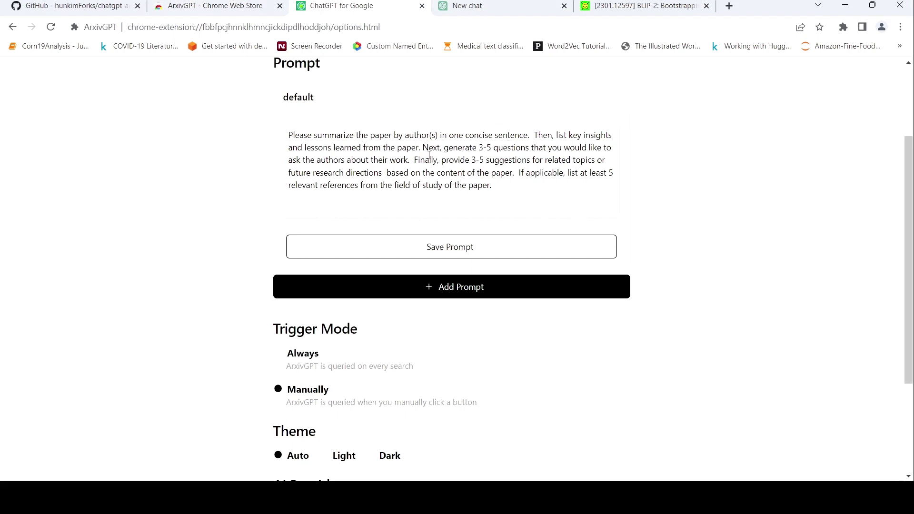
- Replace the author-questions sentence with 'Next generate the novel approaches of this paper' and save
drag(425, 149, 413, 158)
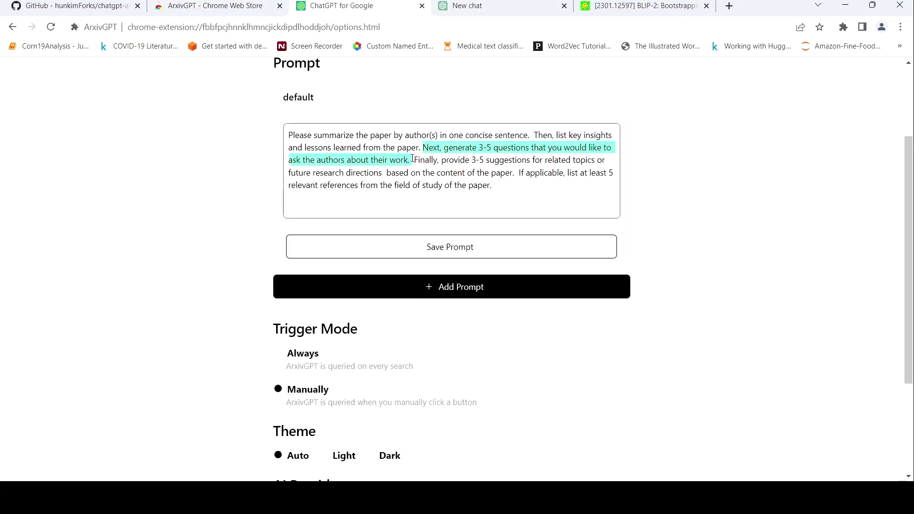
key(BackSpace)
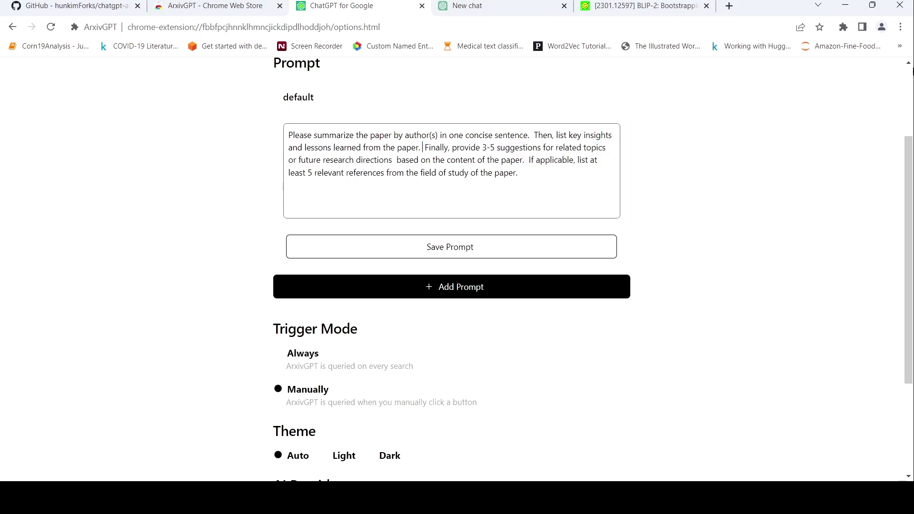
text(Next generate )
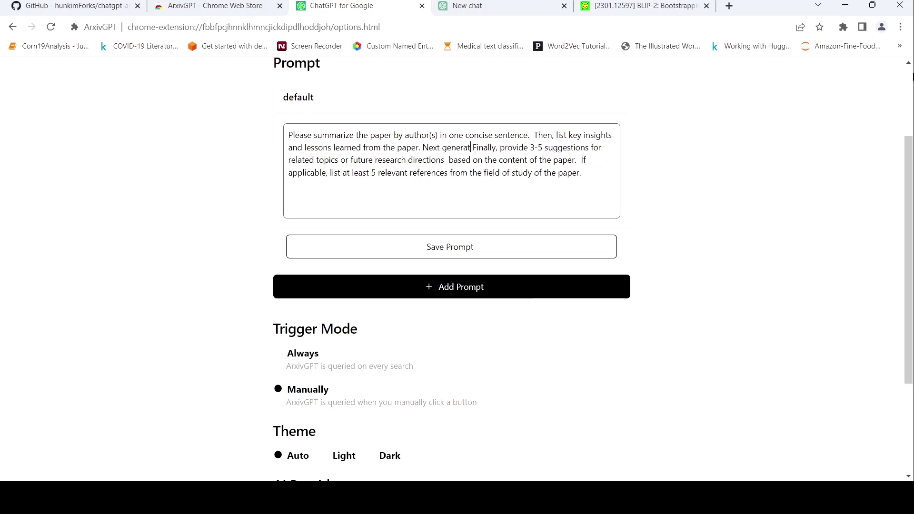
text(the novel )
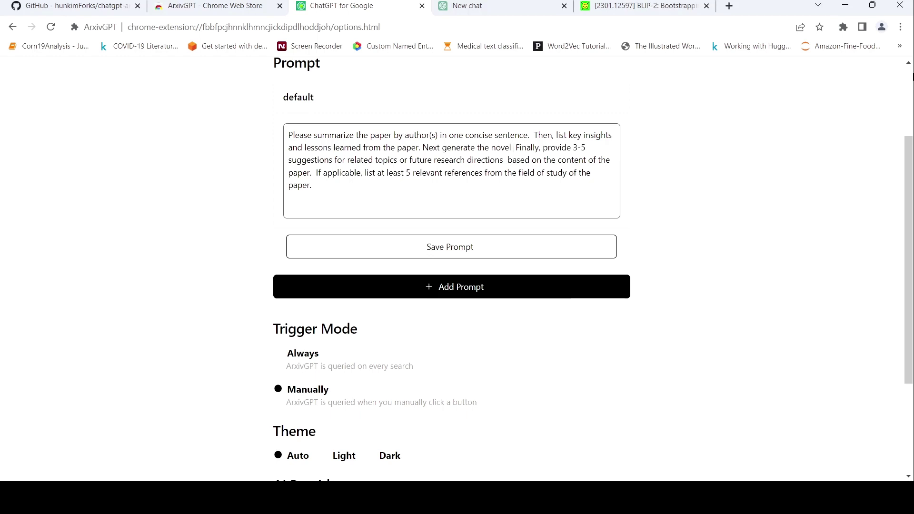
text(approaches o)
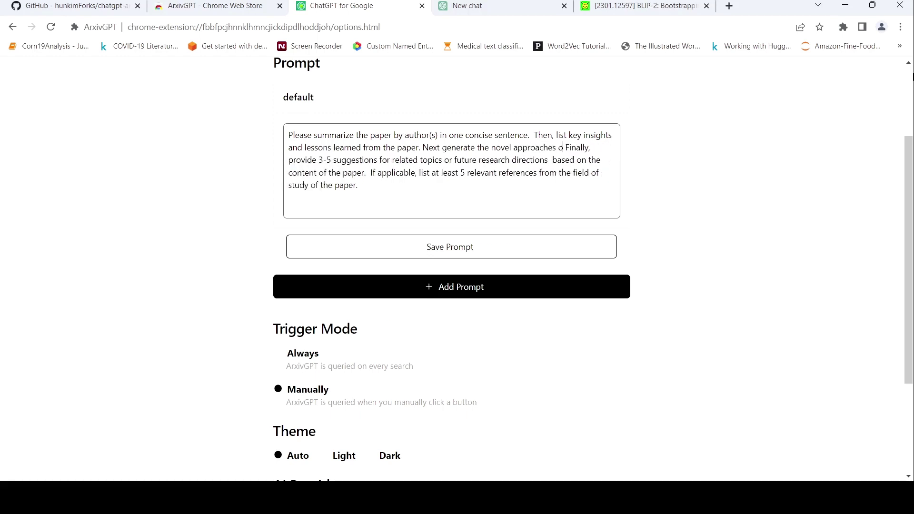
text(f this paper.)
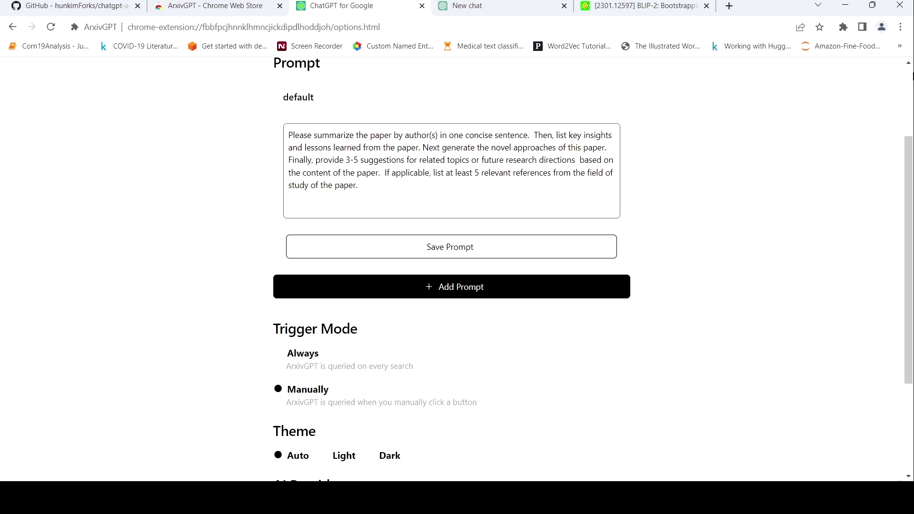
click(336, 247)
- Reopen the BLIP-2 abstract from the search results and ask arXivGPT to summarize it
click(627, 7)
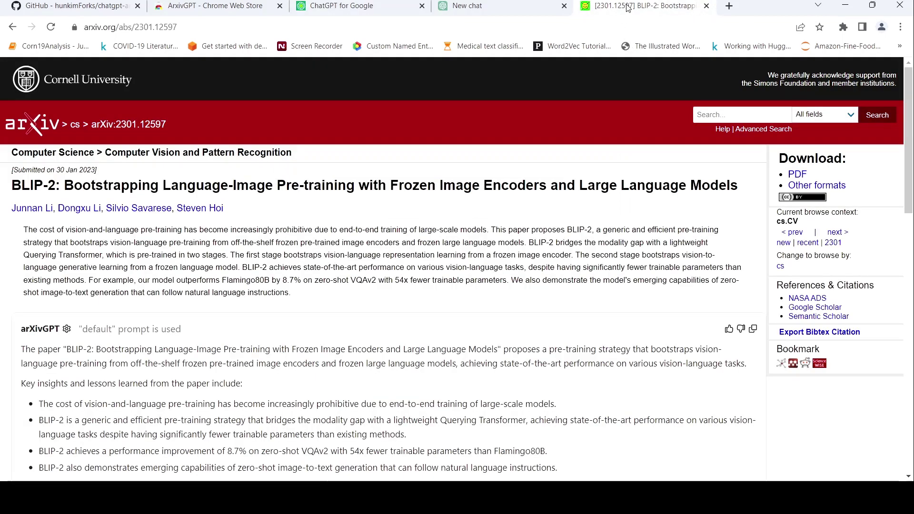
click(12, 26)
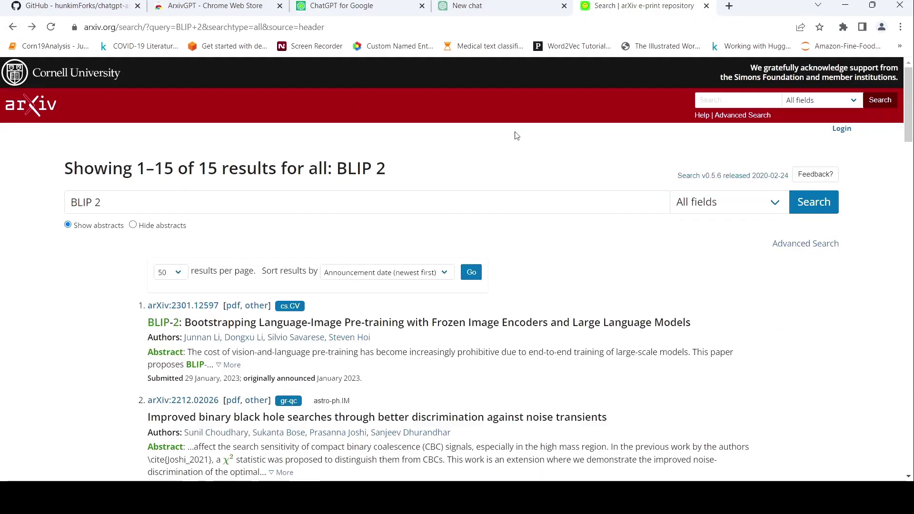
click(183, 306)
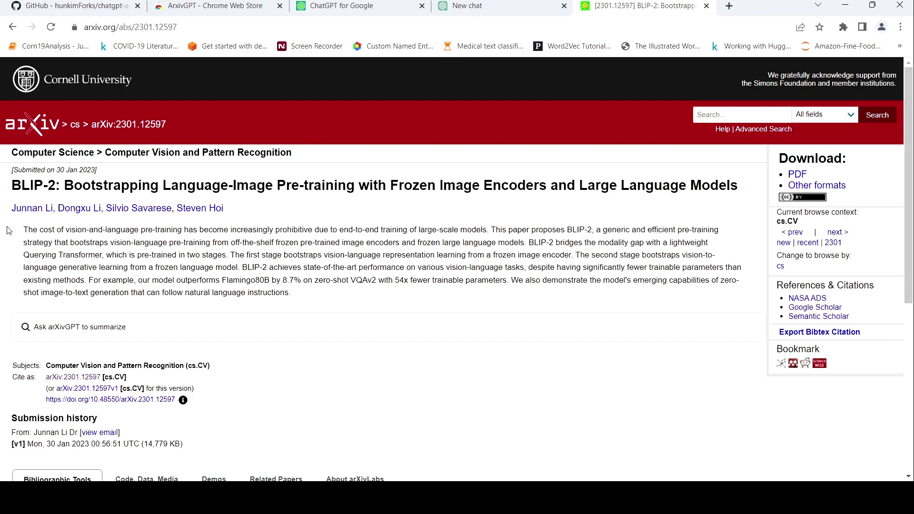
click(106, 330)
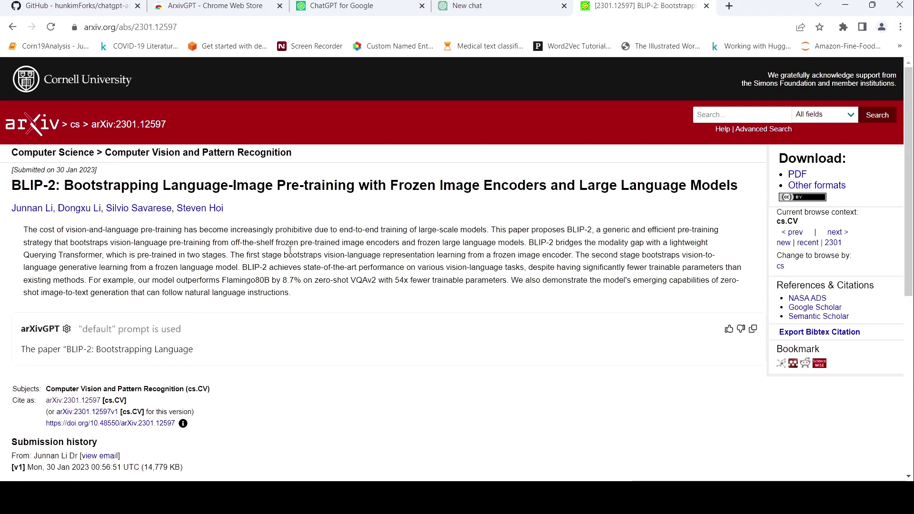
- Confirm the saved prompt, then read the summary's Novel approaches section as it streams
click(337, 7)
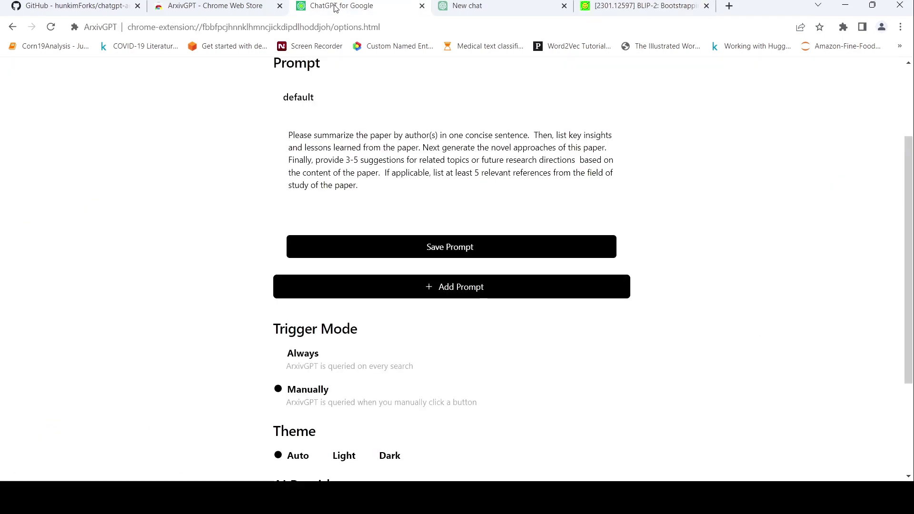
click(631, 10)
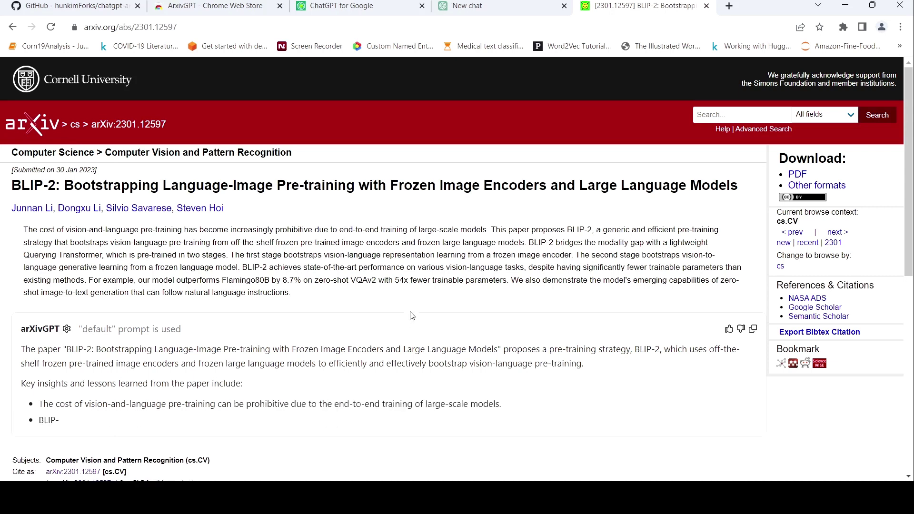
scroll(411, 316, down, 1)
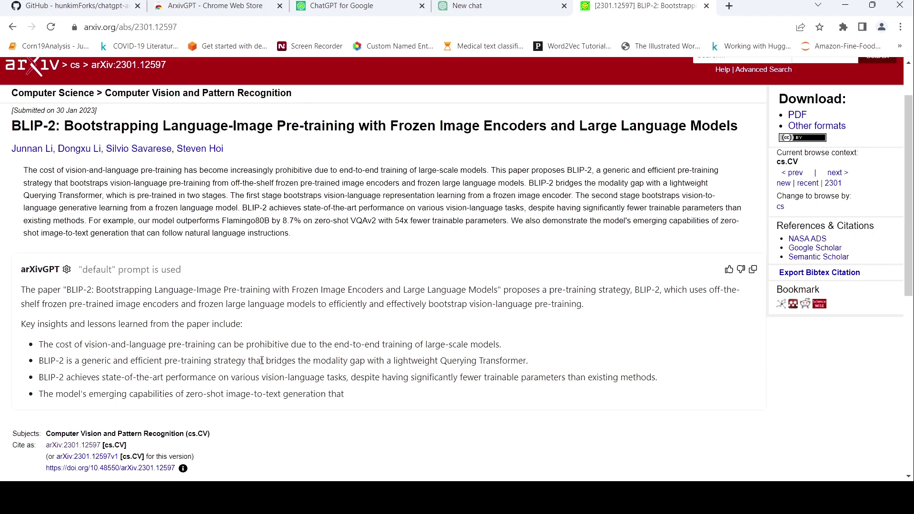
scroll(360, 327, down, 3)
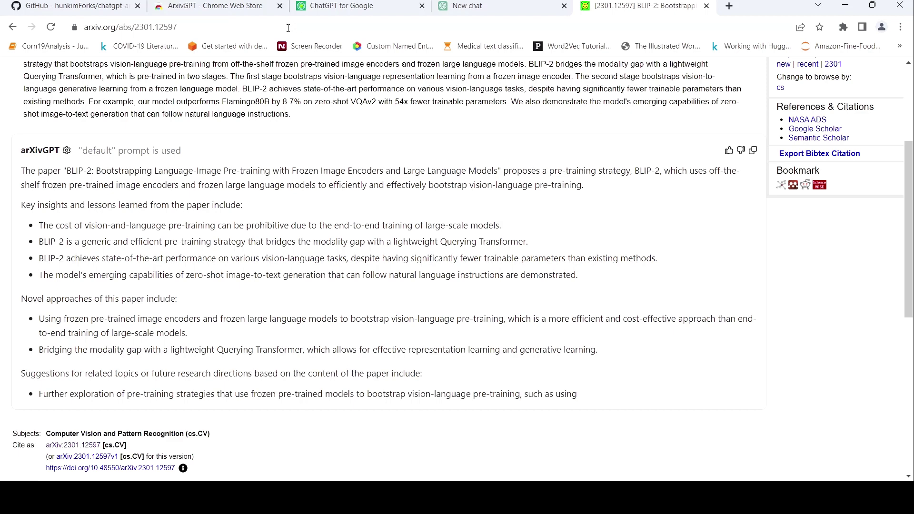
- Show the ArxivGPT Chrome Web Store listing, glancing back at the arXiv summary in between
click(224, 6)
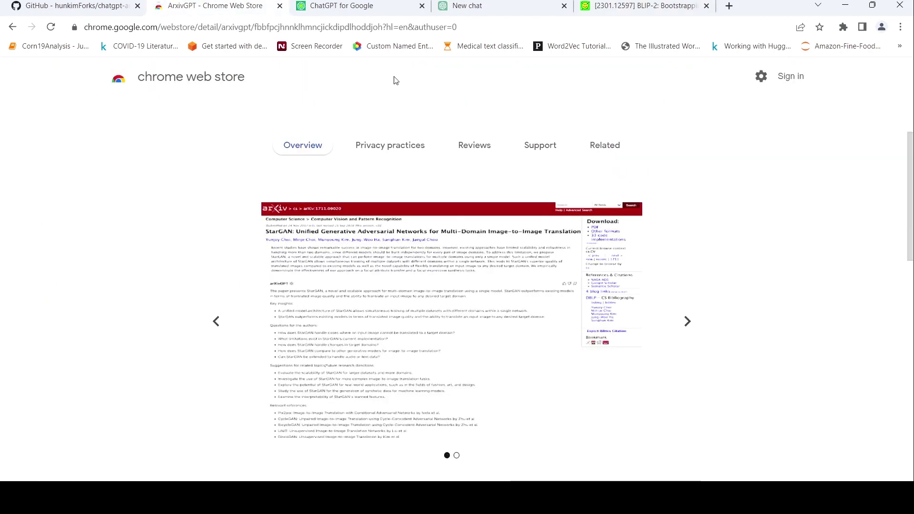
click(627, 7)
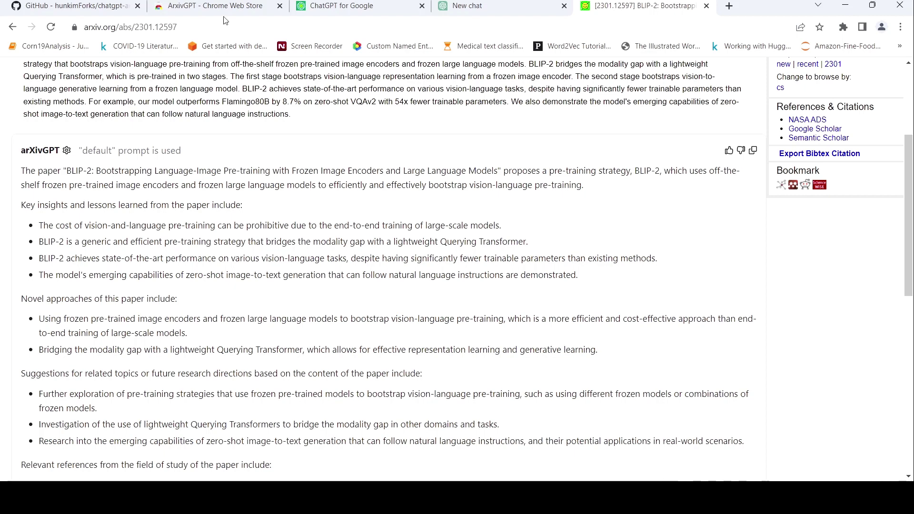
click(213, 7)
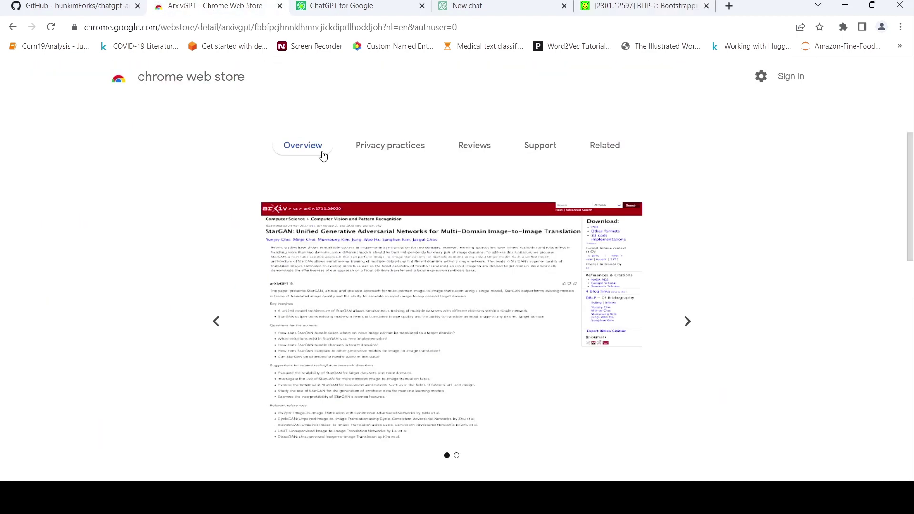